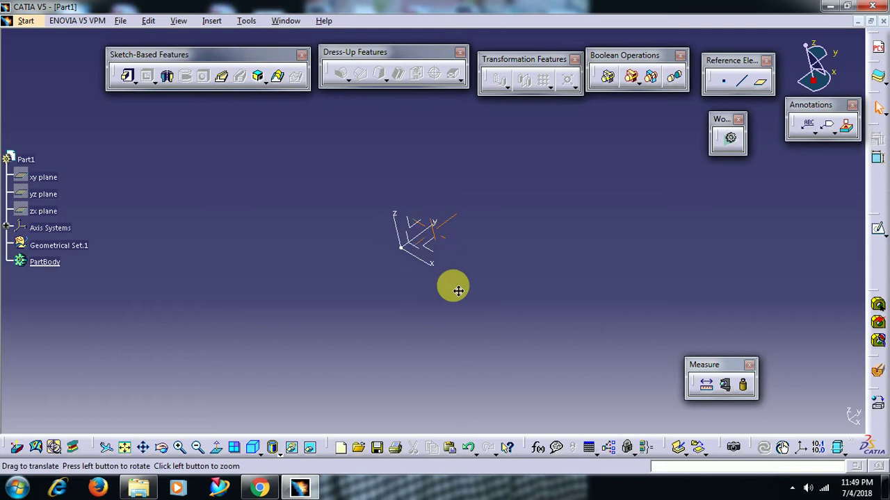
# Recentre the view on the axes of the empty Part1.
pyautogui.moveTo(476, 262); pyautogui.dragTo(450, 291, button='middle')
# Start a new sketch on the XY plane and recentre the sketch origin.
pyautogui.click(417, 263)
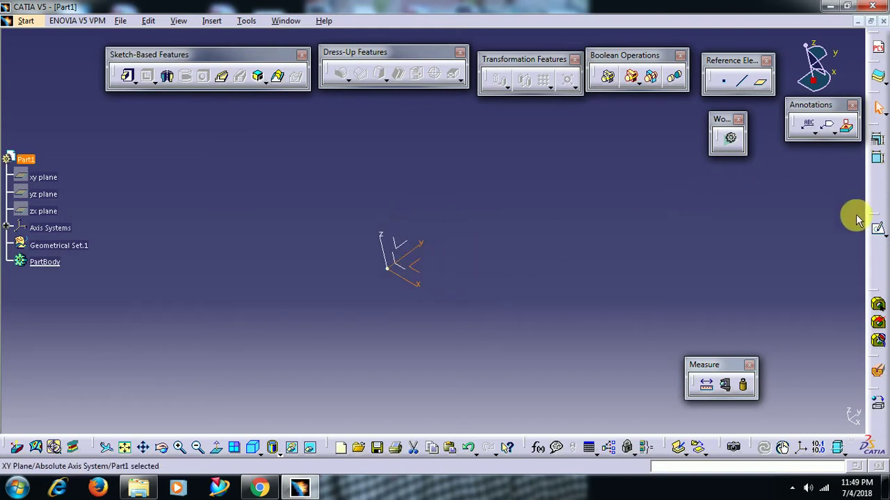
pyautogui.click(877, 233)
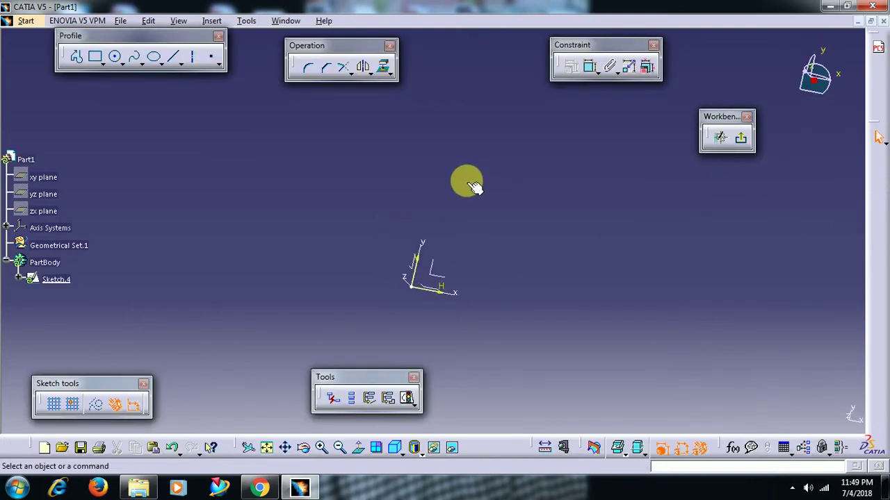
pyautogui.moveTo(358, 380); pyautogui.dragTo(354, 396)
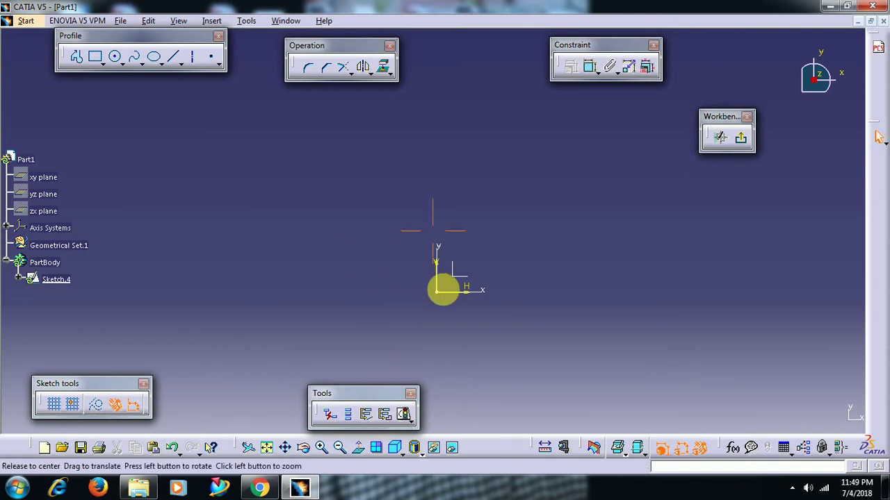
pyautogui.moveTo(443, 290); pyautogui.dragTo(454, 254, button='middle')
pyautogui.moveTo(473, 304); pyautogui.dragTo(464, 287, button='middle')
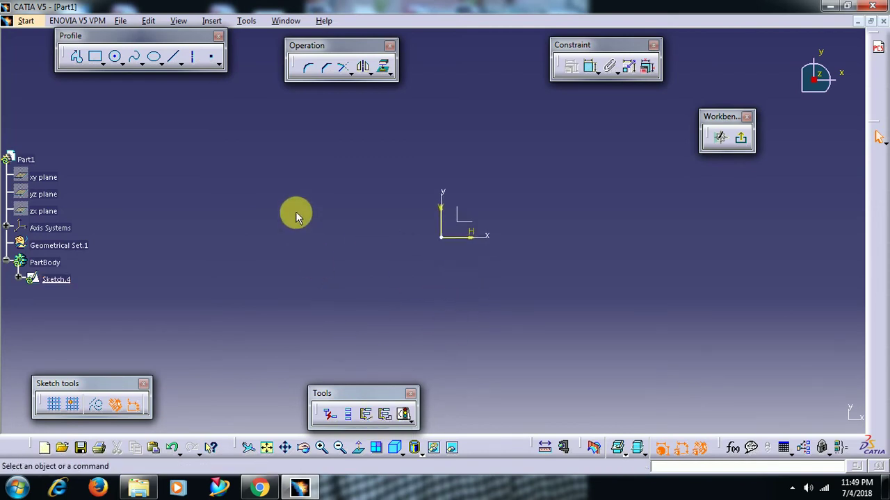
# Draw a rectangle left of the origin and a circle below it.
pyautogui.click(96, 57)
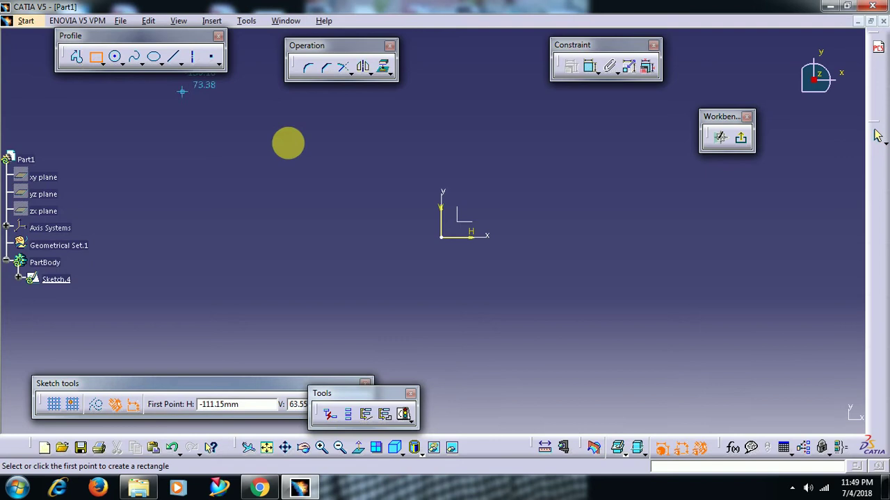
pyautogui.click(341, 205)
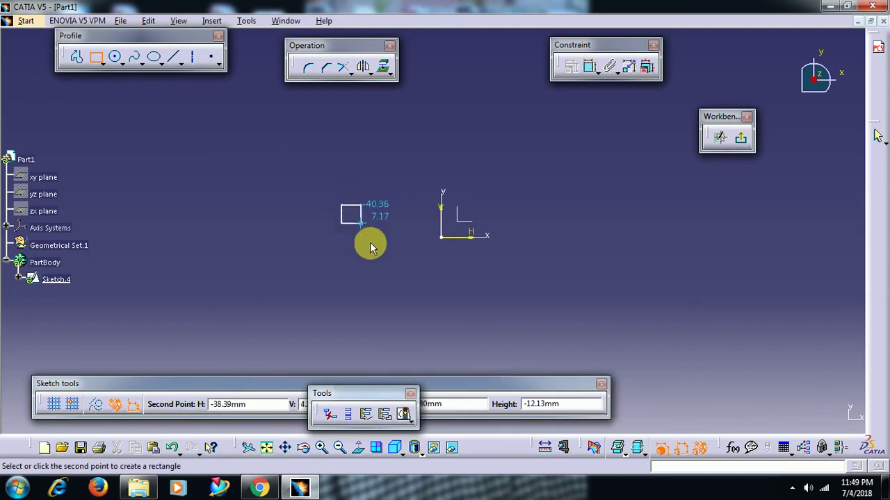
pyautogui.click(381, 301)
pyautogui.click(143, 96)
pyautogui.click(115, 56)
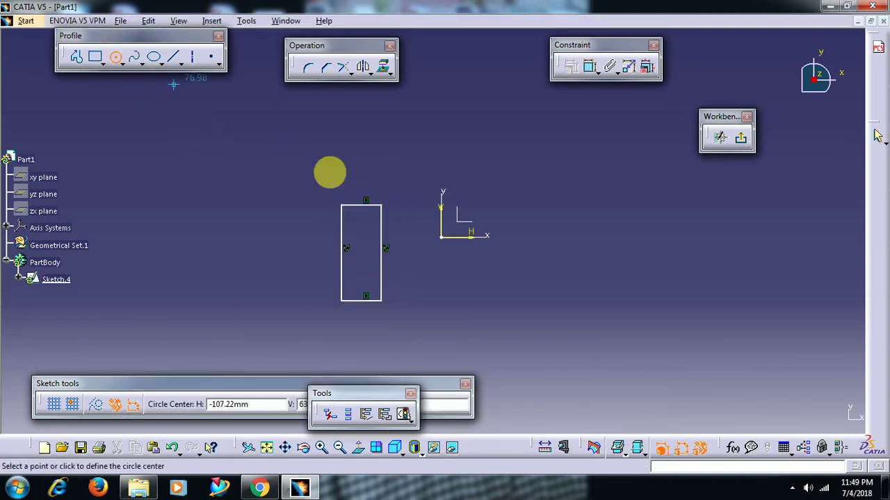
pyautogui.click(462, 326)
pyautogui.click(455, 293)
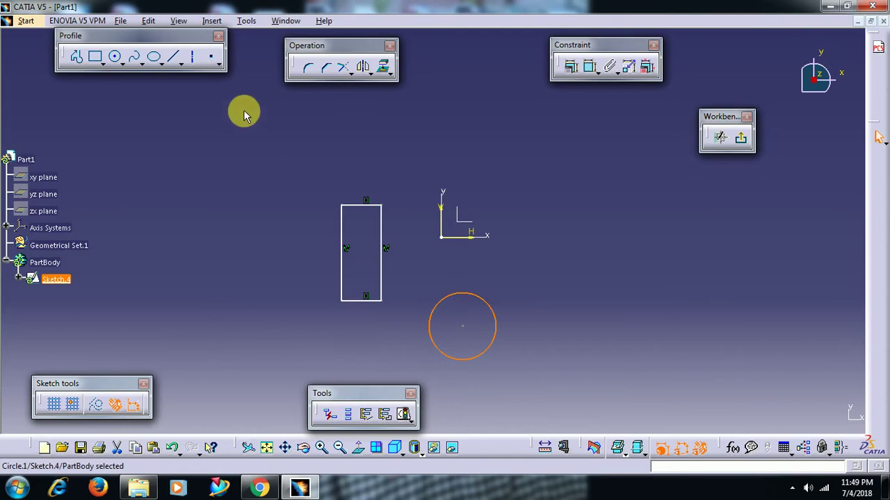
# Draw a closed three-corner triangle profile right of the origin.
pyautogui.click(75, 56)
pyautogui.click(519, 207)
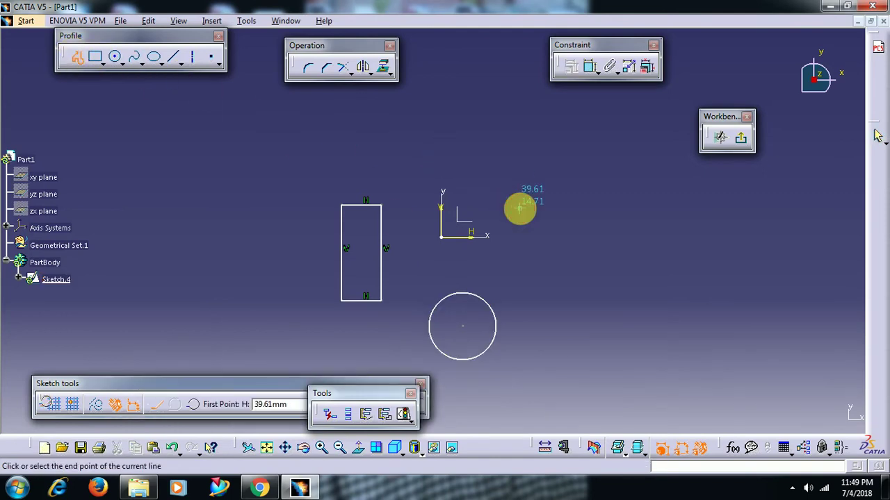
pyautogui.click(485, 257)
pyautogui.click(557, 251)
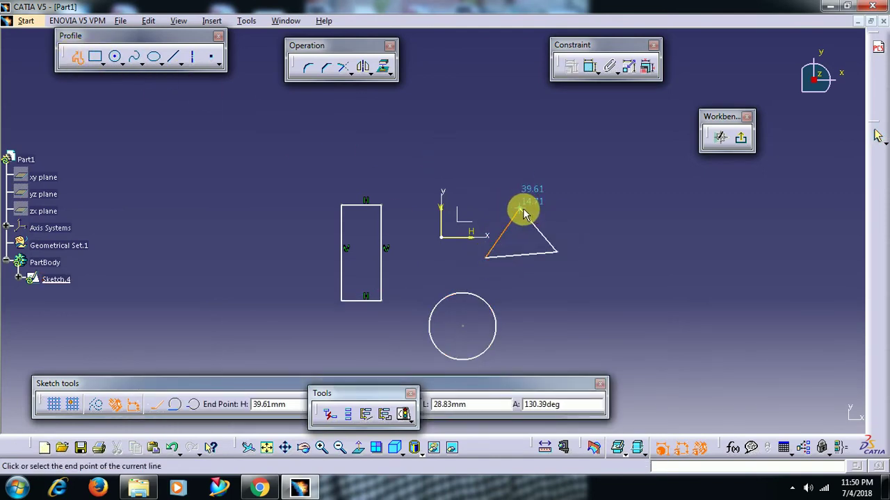
pyautogui.click(520, 207)
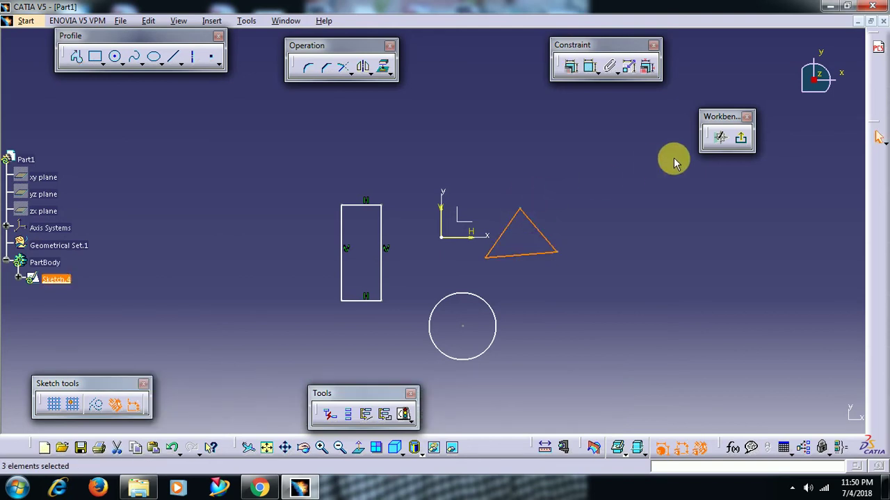
pyautogui.click(740, 138)
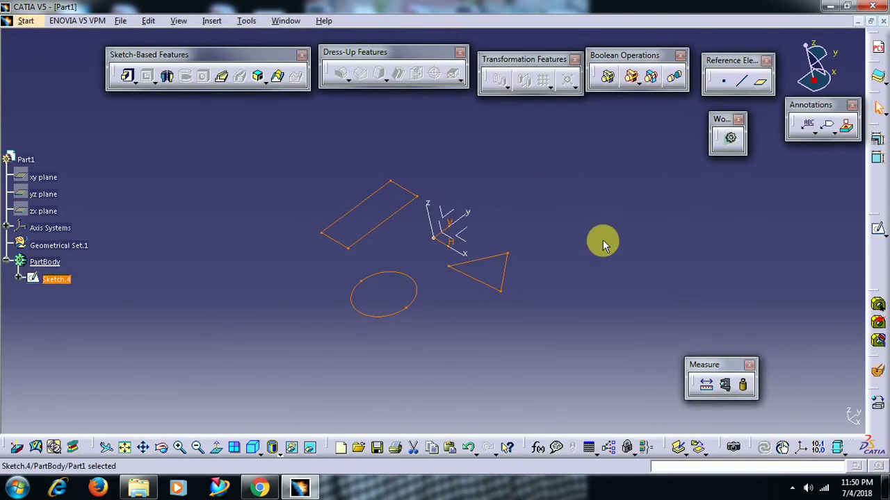
pyautogui.click(531, 285)
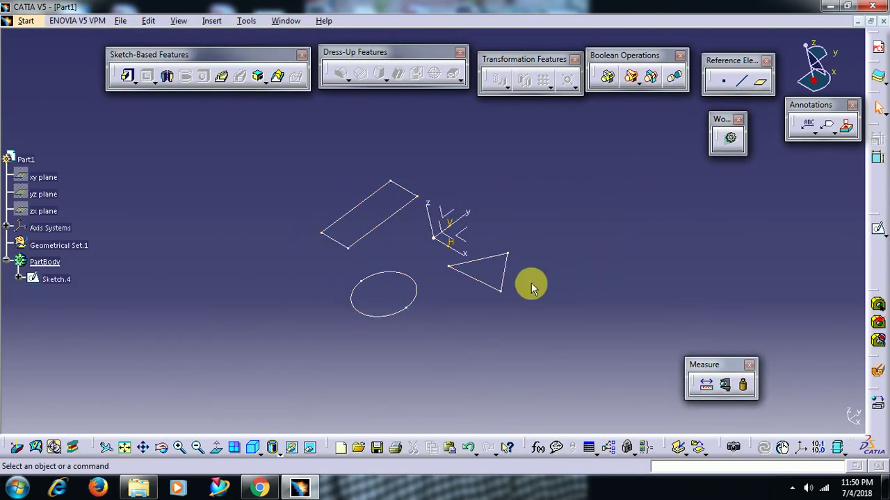
pyautogui.click(127, 78)
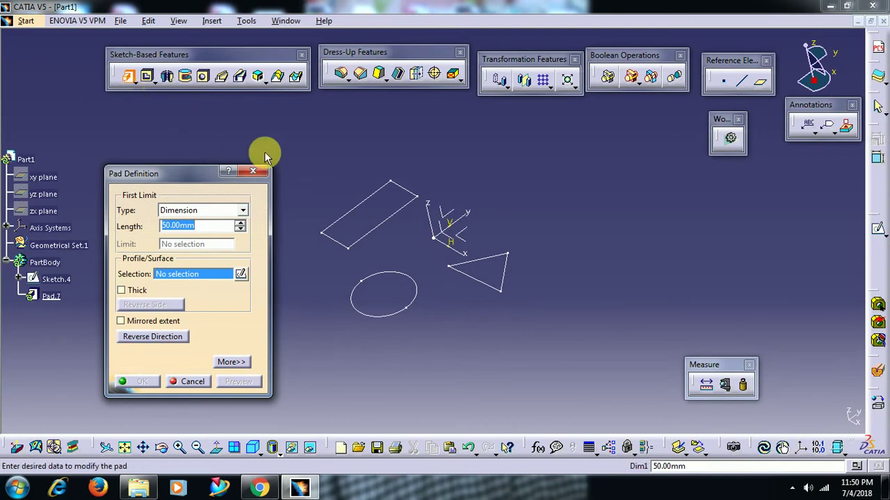
pyautogui.click(366, 206)
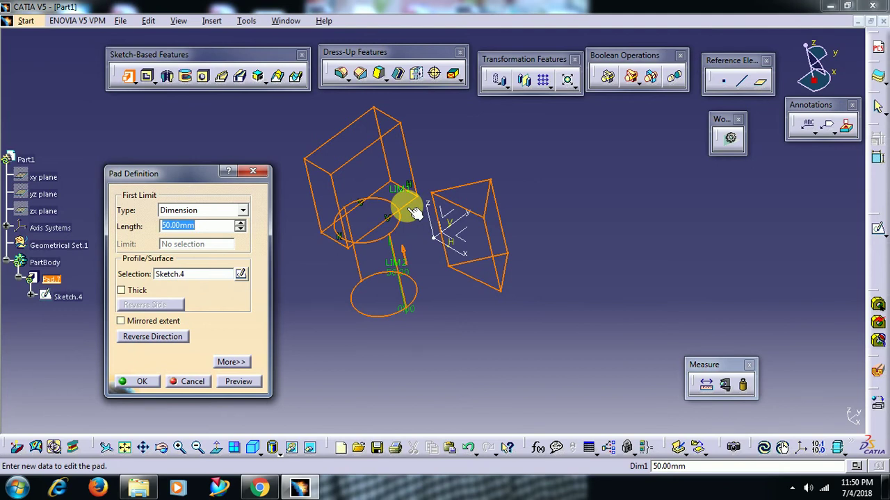
pyautogui.write('20')
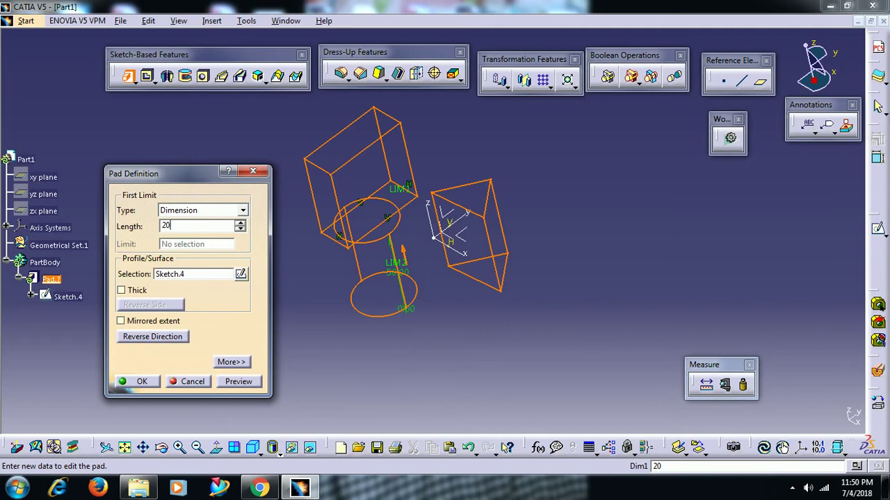
pyautogui.press('Return')
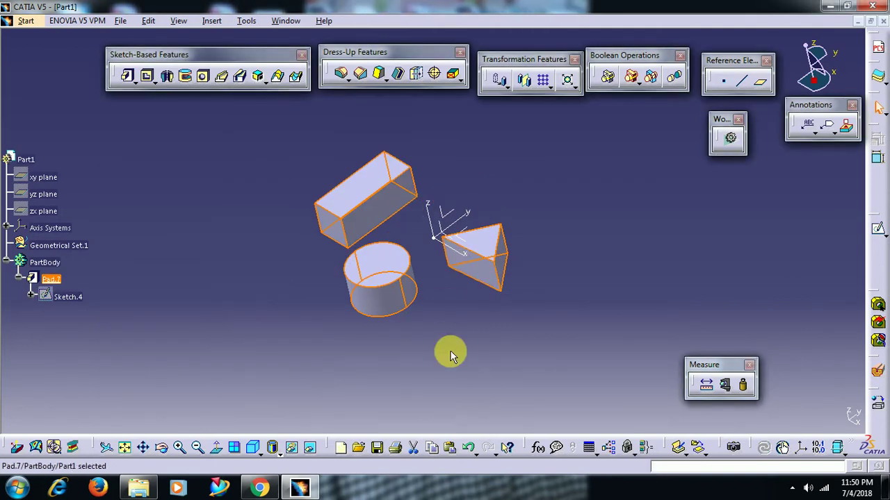
pyautogui.click(468, 447)
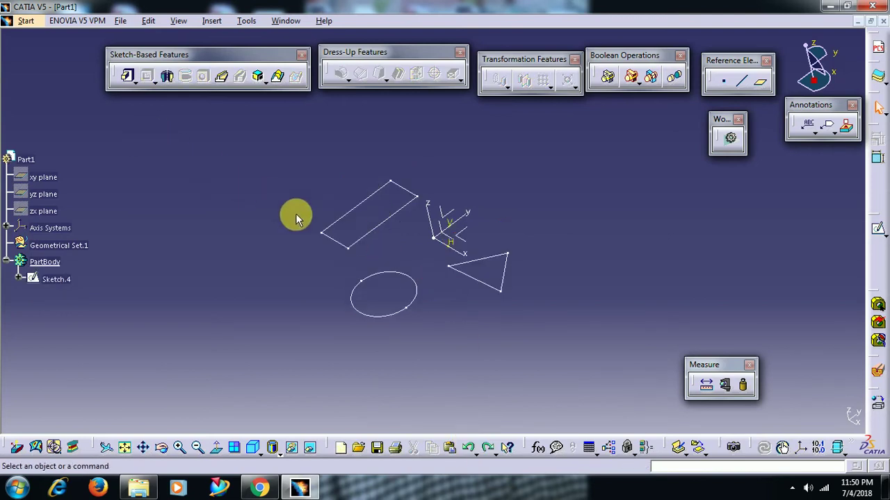
pyautogui.click(384, 281)
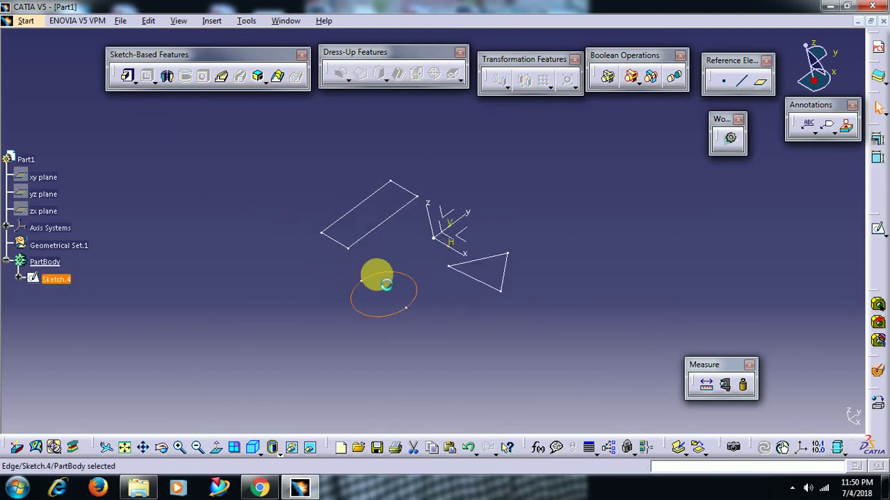
pyautogui.click(382, 222)
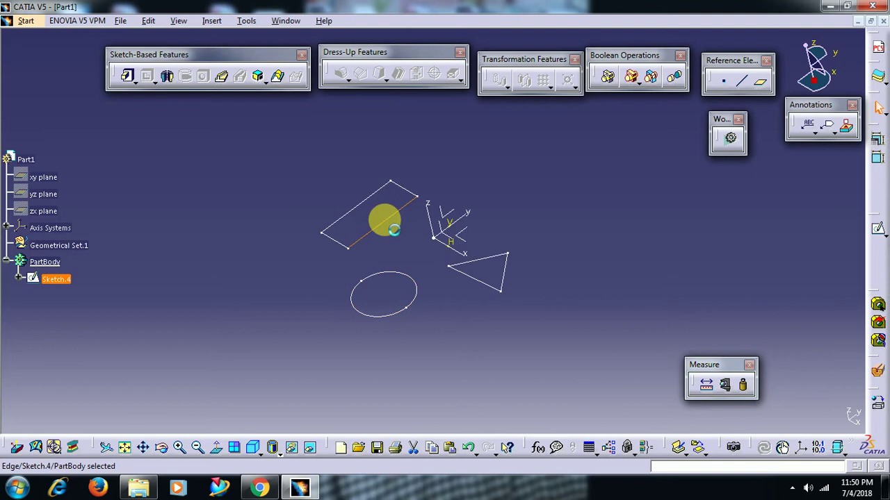
pyautogui.click(465, 273)
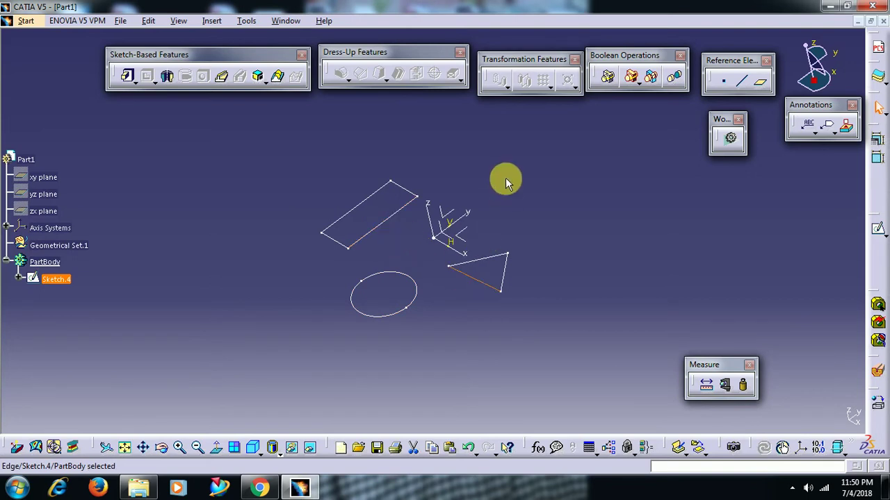
pyautogui.click(501, 180)
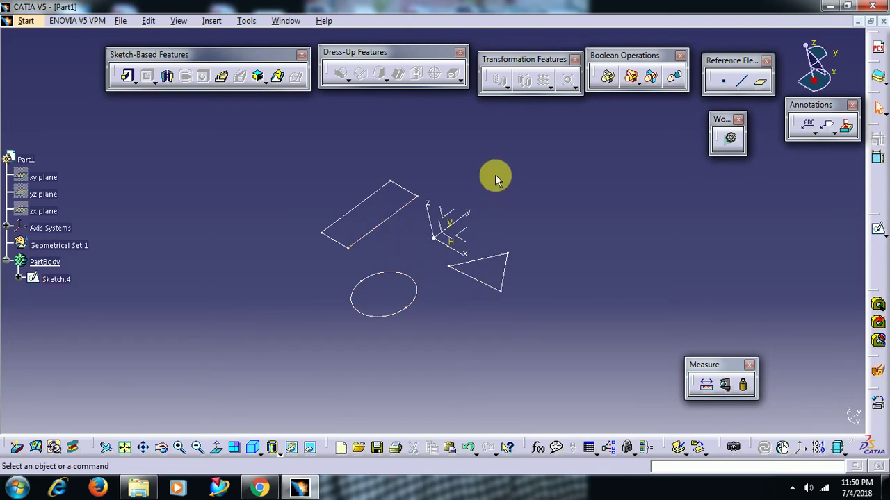
pyautogui.click(125, 78)
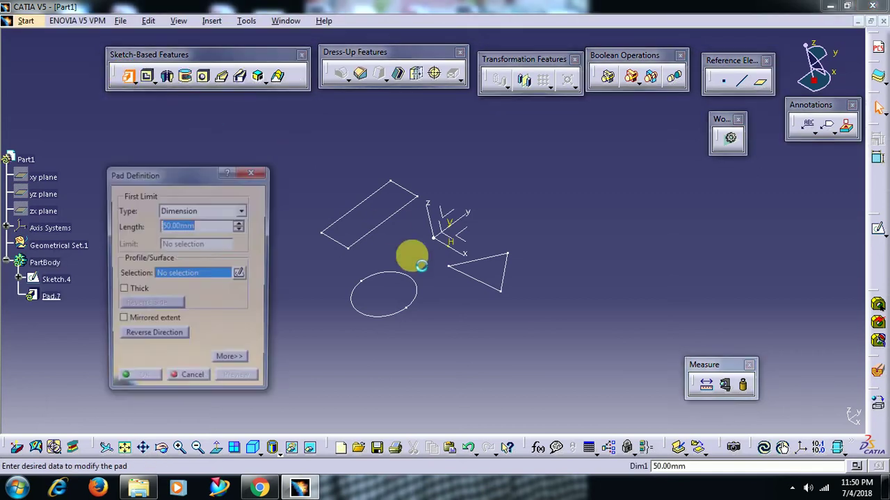
pyautogui.click(414, 297)
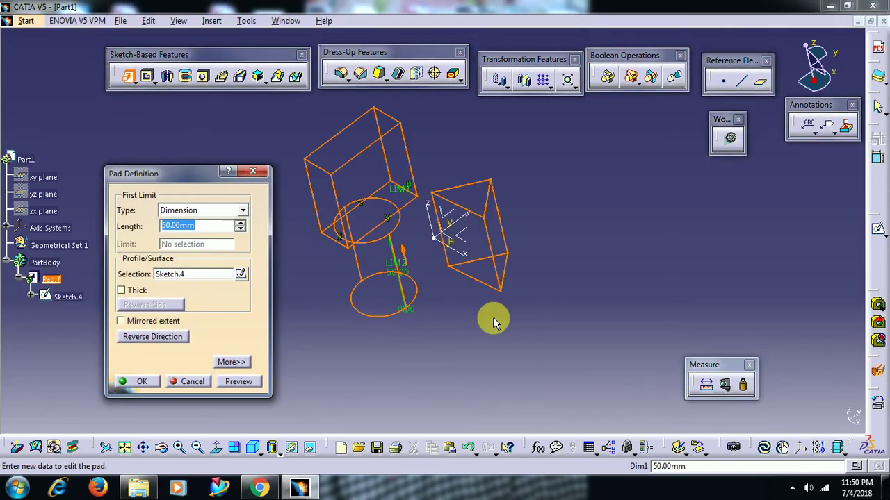
pyautogui.click(253, 171)
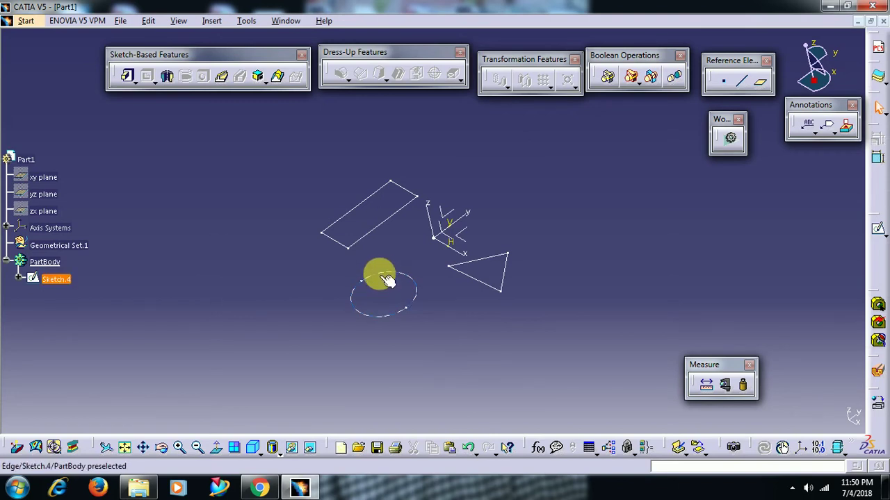
# In Sketch.4, make the circle its own output feature, Output.3.
pyautogui.doubleClick(379, 277)
pyautogui.moveTo(501, 297); pyautogui.dragTo(489, 288, button='middle')
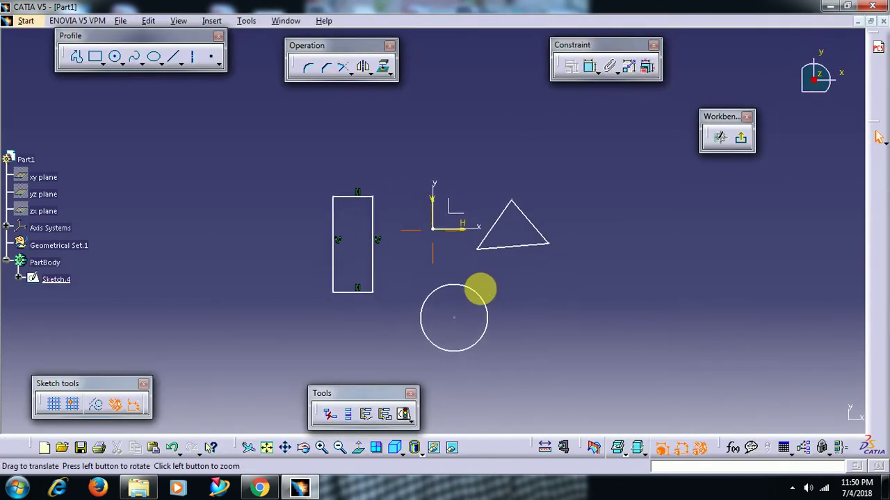
pyautogui.click(368, 419)
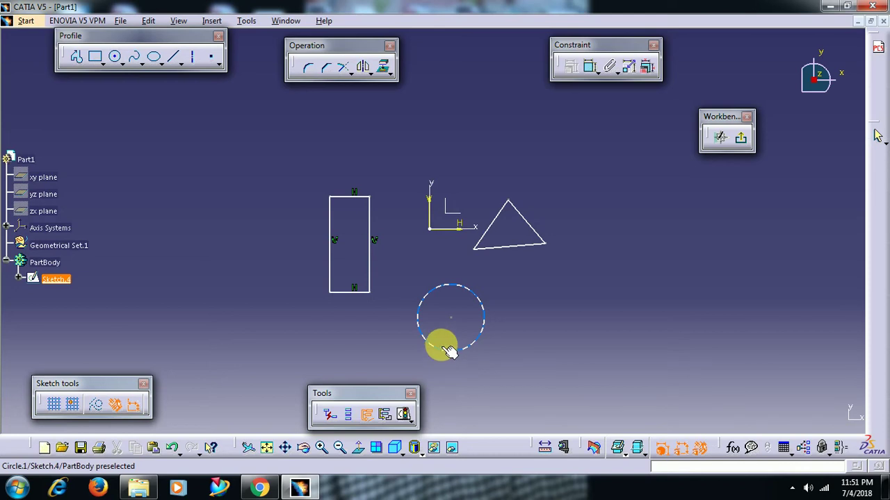
pyautogui.click(441, 347)
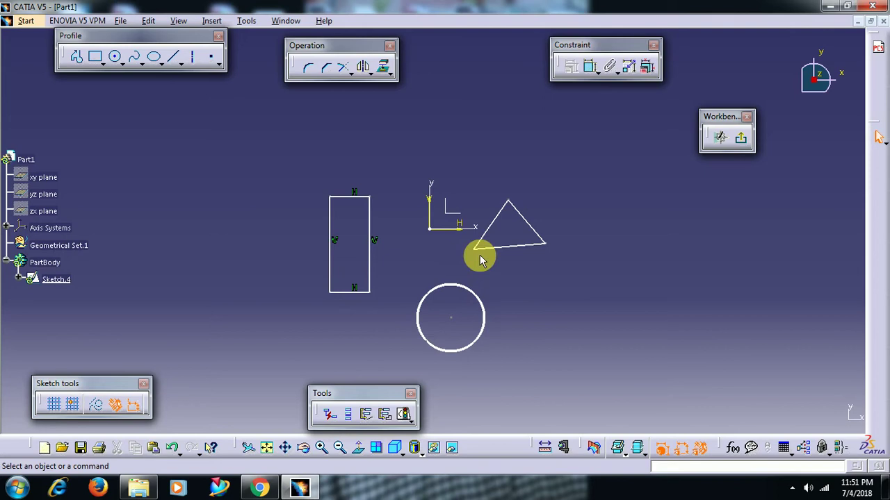
pyautogui.click(544, 303)
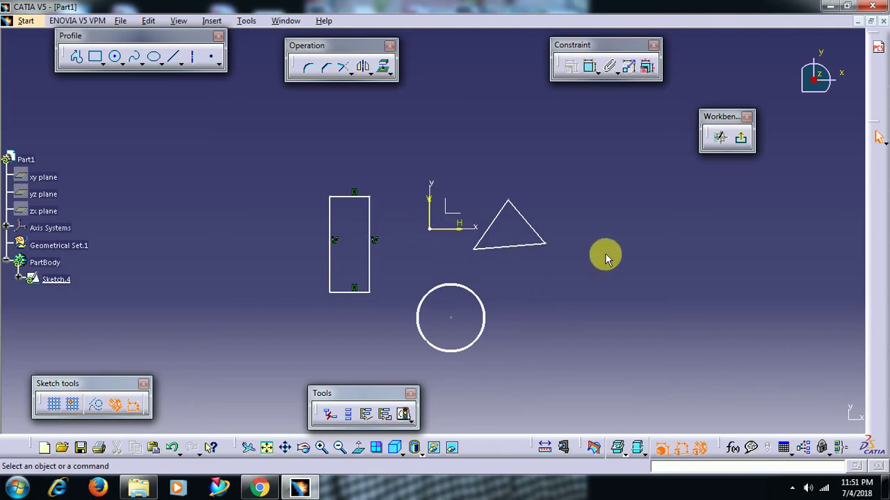
pyautogui.click(741, 138)
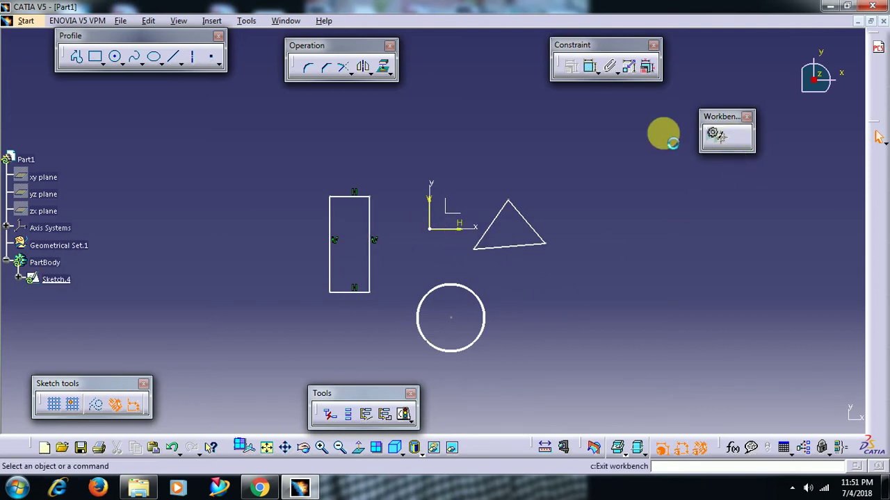
# Pad the circle output 10 mm into a cylinder, Pad.7.
pyautogui.click(127, 76)
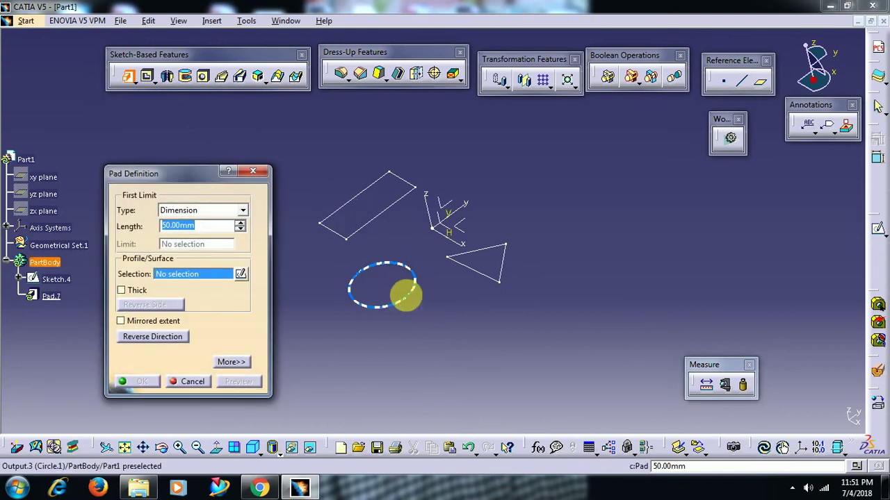
pyautogui.click(410, 296)
pyautogui.write('1')
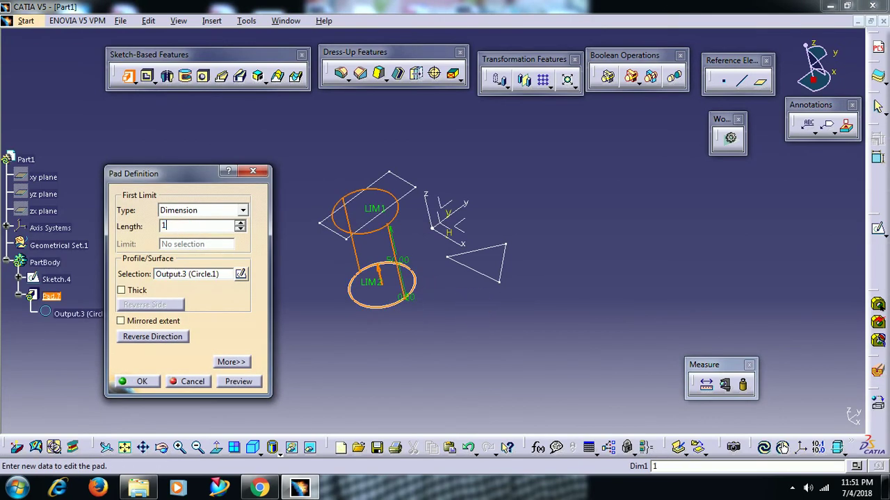
pyautogui.write('0')
pyautogui.press('Tab')
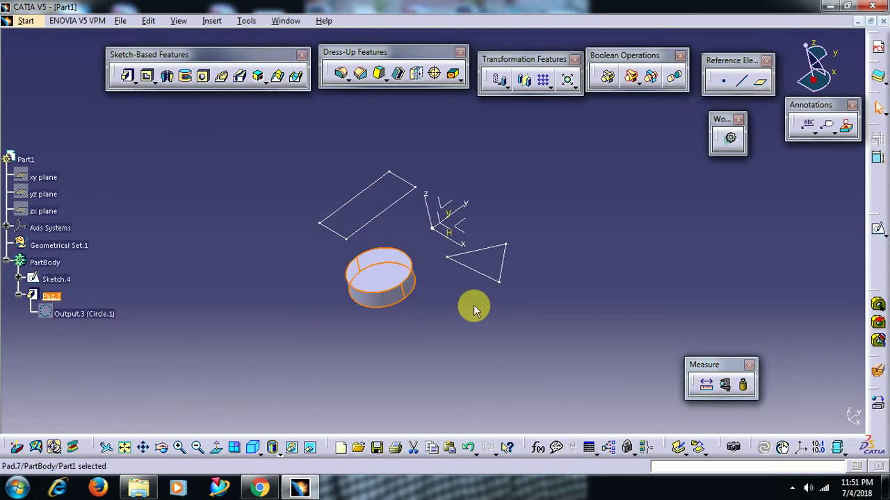
pyautogui.click(246, 146)
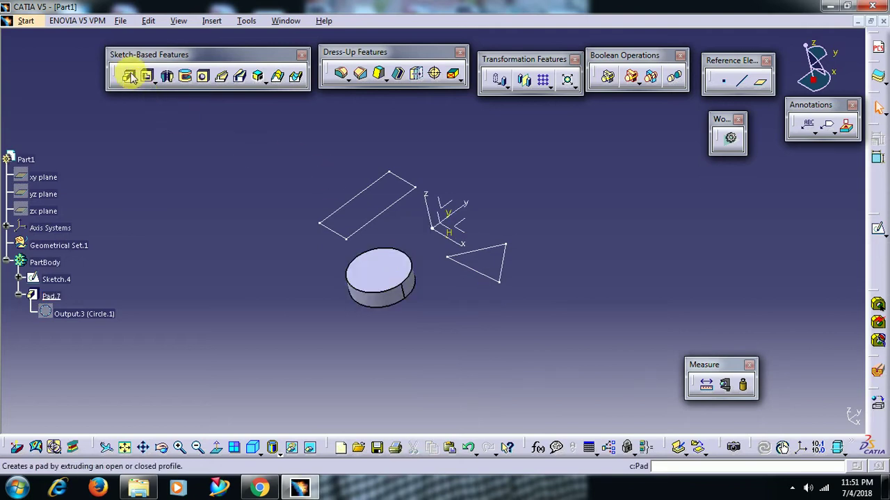
pyautogui.click(128, 75)
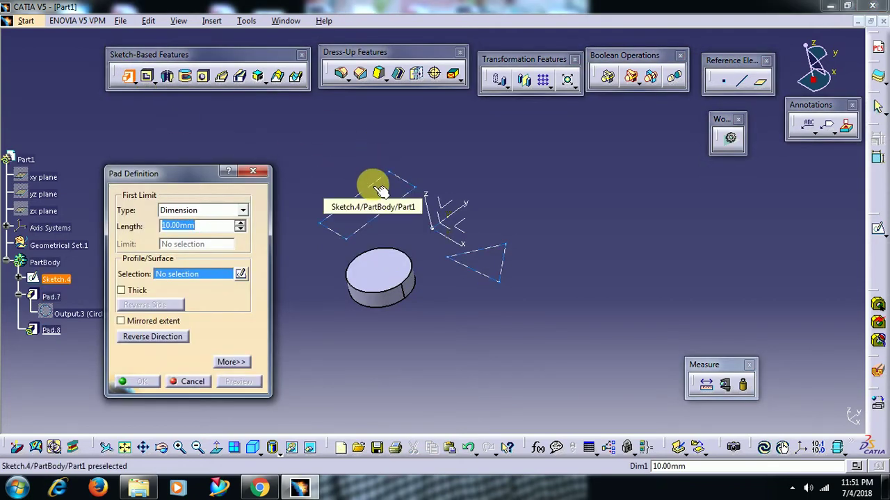
pyautogui.click(381, 189)
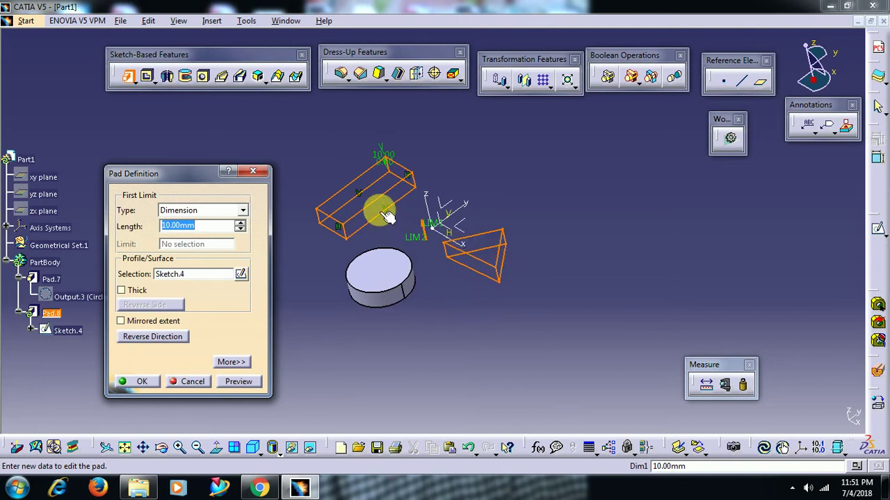
pyautogui.click(196, 383)
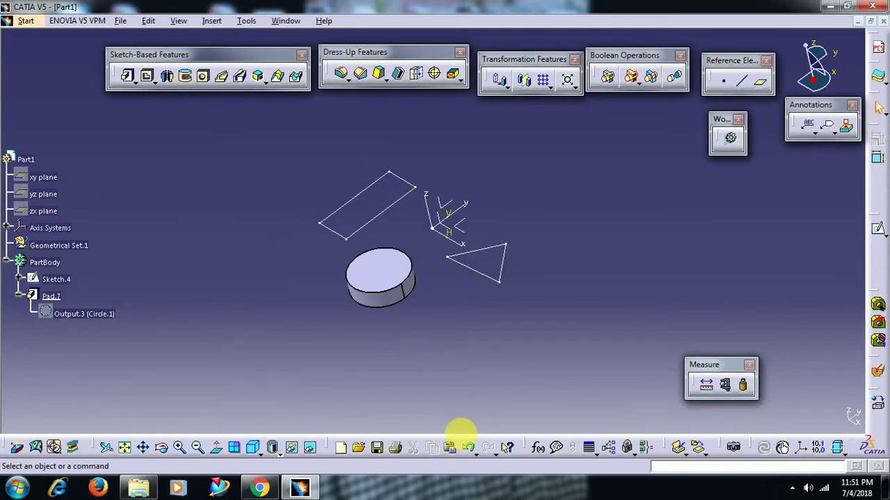
# Undo the cylinder pad and mark the rectangle's edges as sketch output in Sketch.4.
pyautogui.click(470, 448)
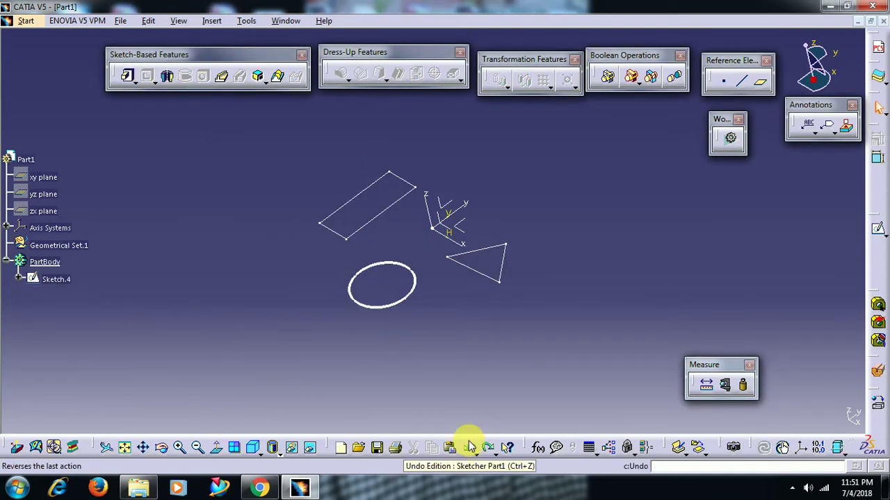
pyautogui.doubleClick(407, 267)
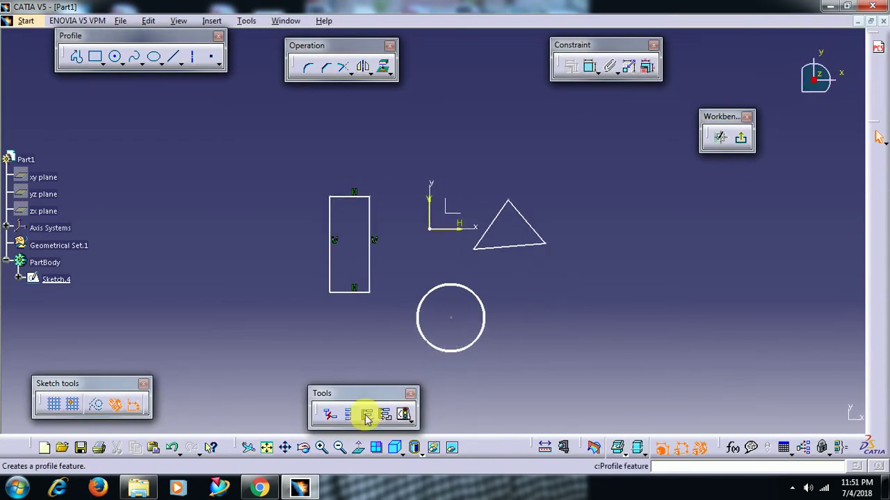
pyautogui.click(366, 415)
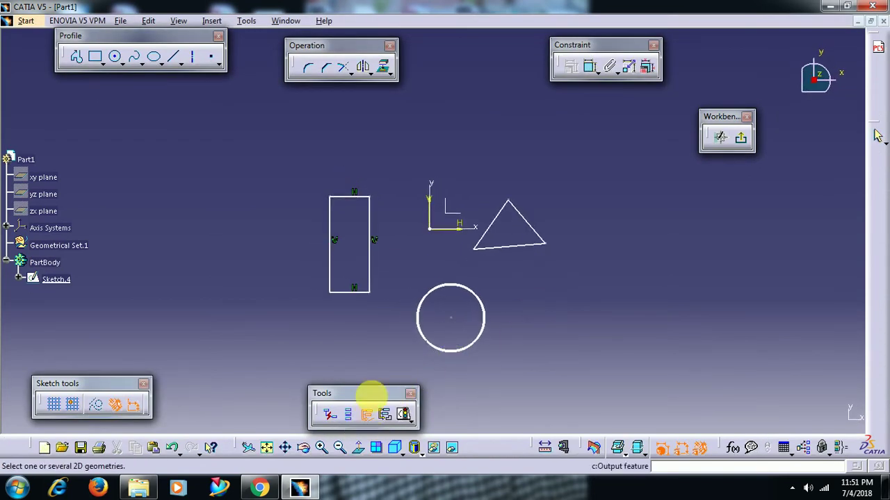
pyautogui.click(369, 294)
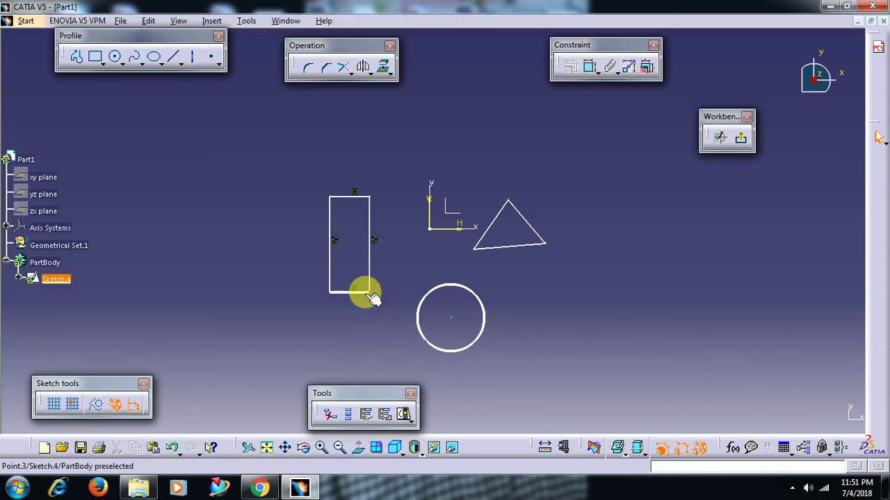
pyautogui.click(366, 415)
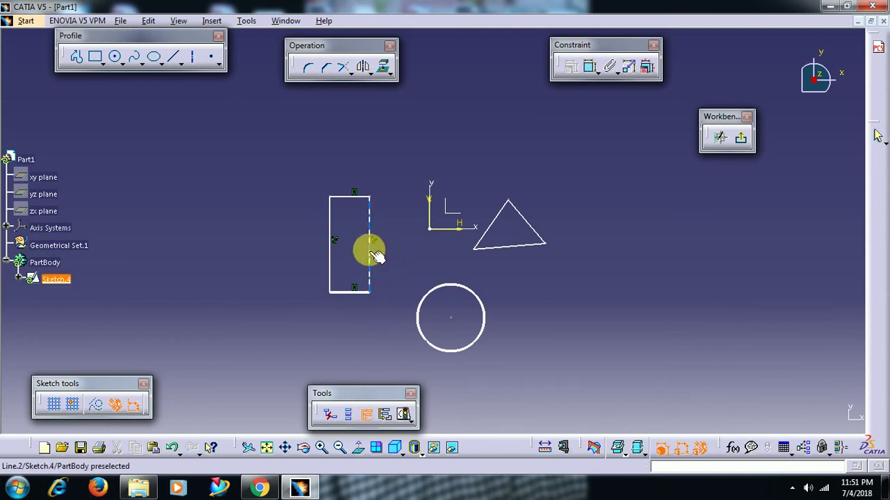
pyautogui.click(357, 197)
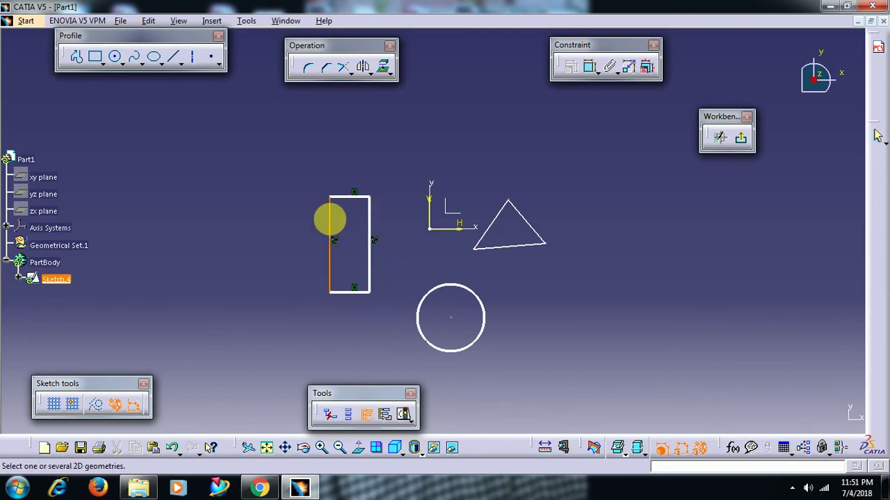
pyautogui.click(365, 417)
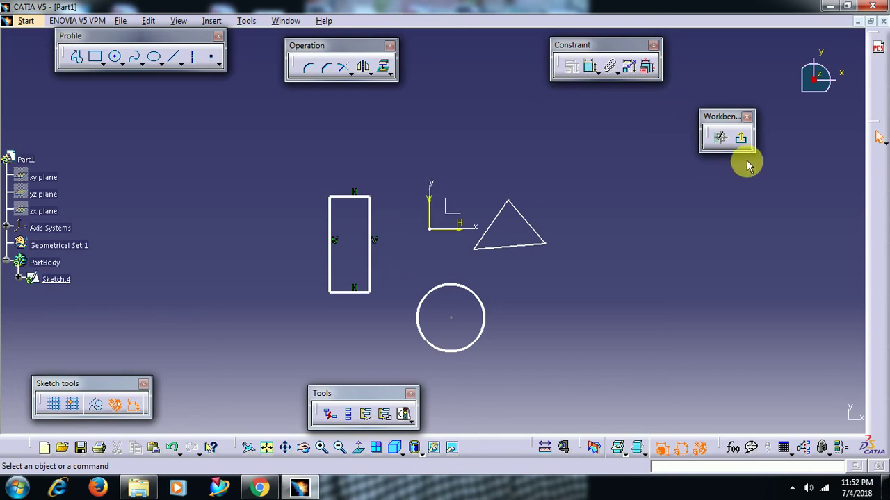
# Try padding the rectangle, and cancel the Pad dialog when it won't select.
pyautogui.click(740, 137)
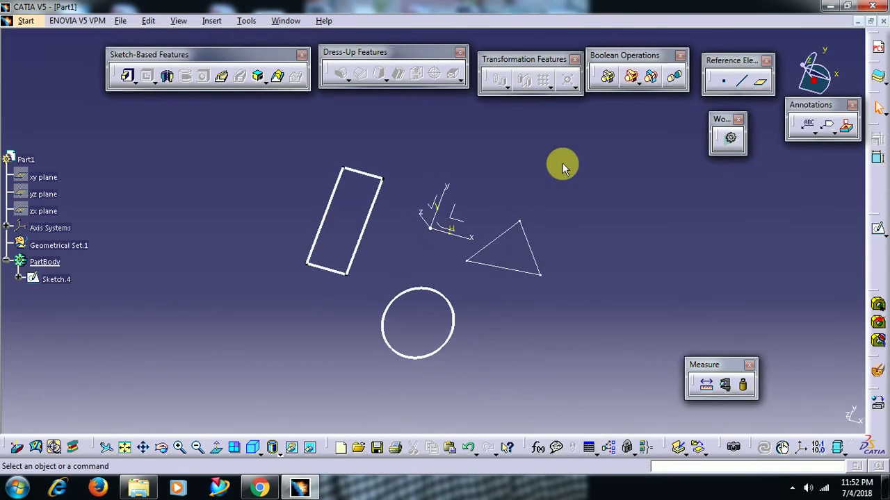
pyautogui.click(127, 76)
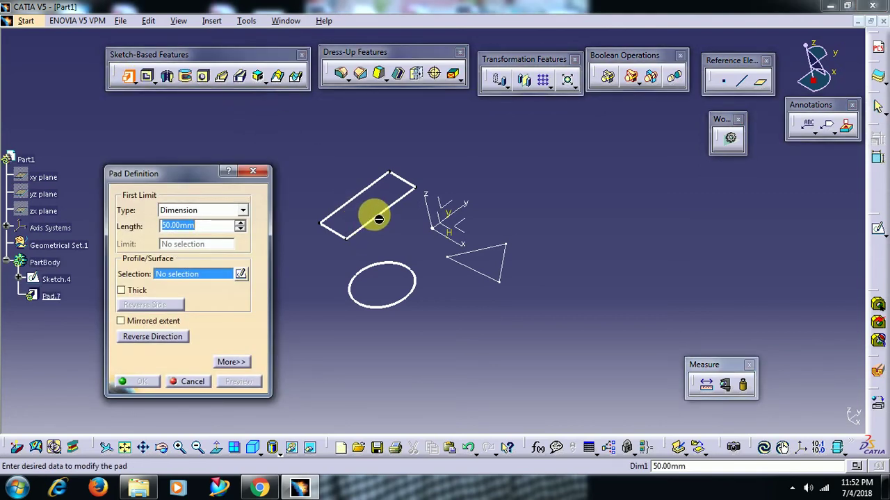
pyautogui.click(408, 187)
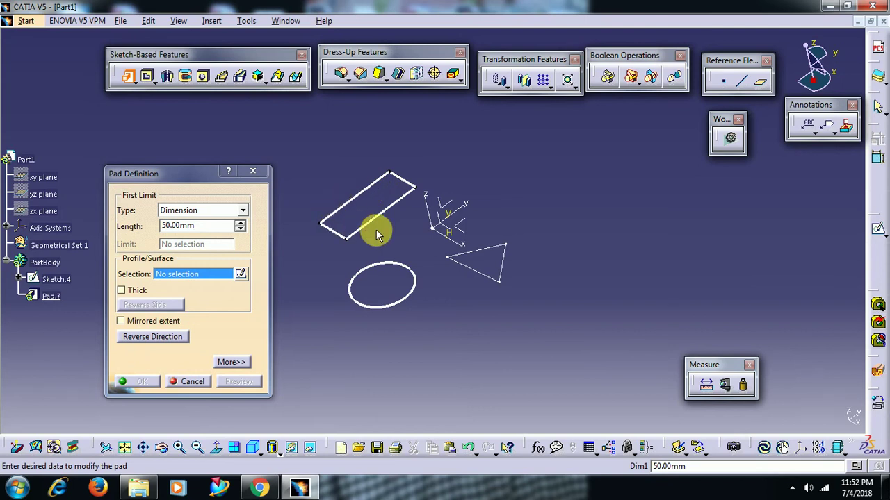
pyautogui.click(372, 201)
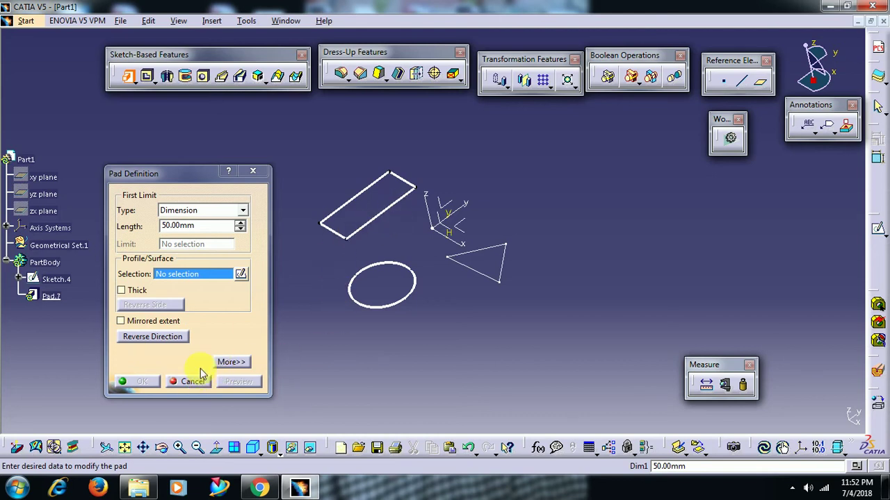
pyautogui.click(190, 380)
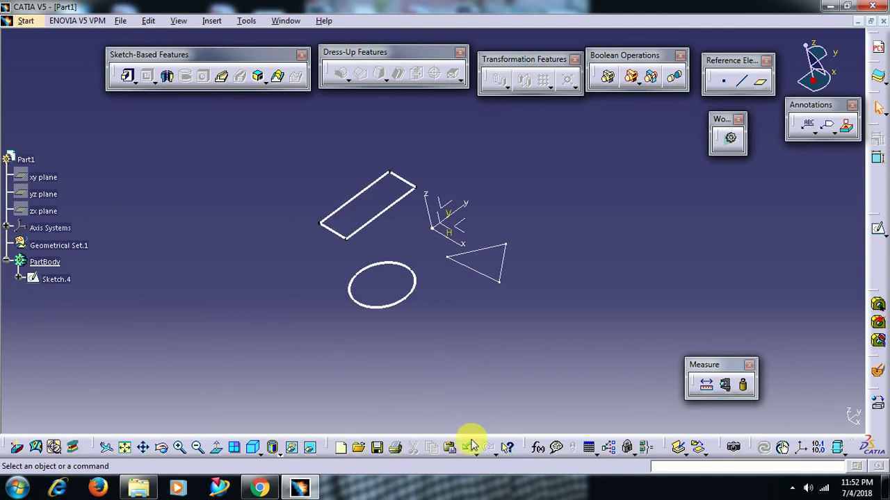
# Define Sketch.4's rectangle as its own output profile, Profile.9.
pyautogui.click(470, 449)
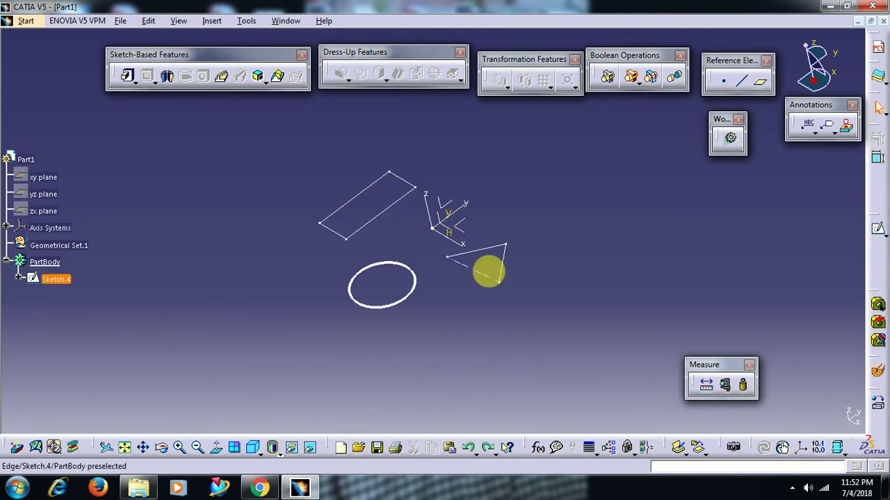
pyautogui.doubleClick(481, 274)
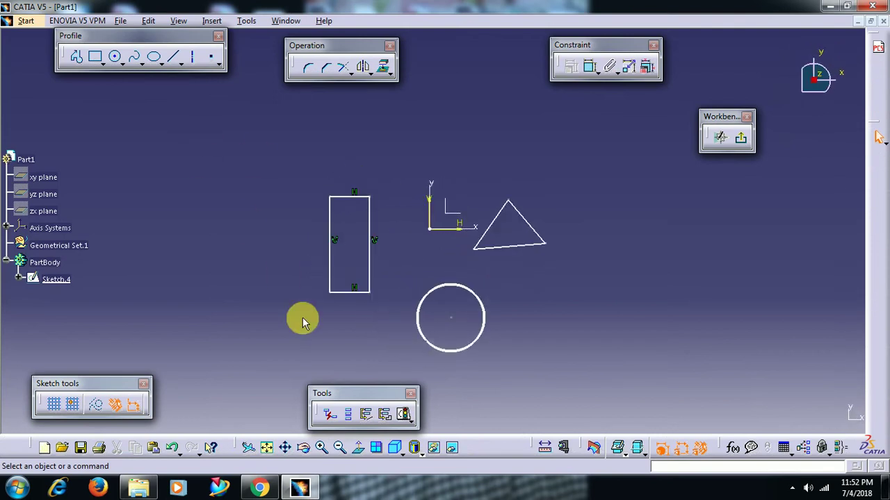
pyautogui.click(386, 415)
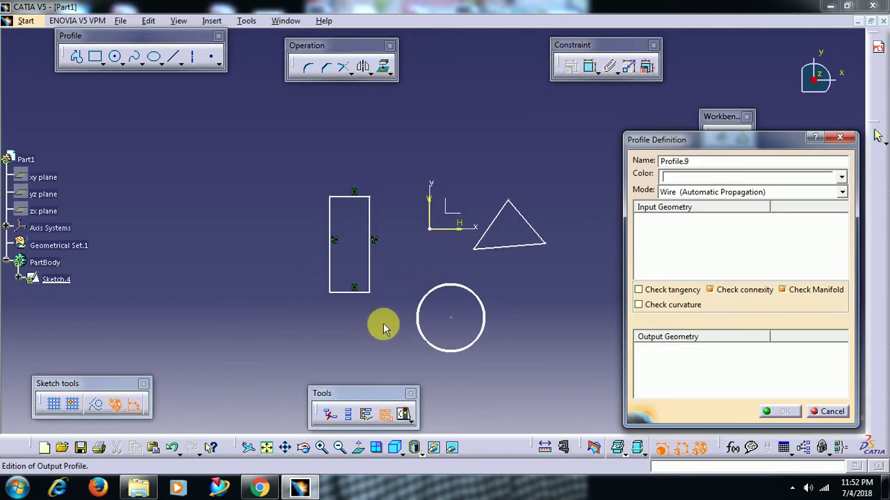
pyautogui.click(358, 292)
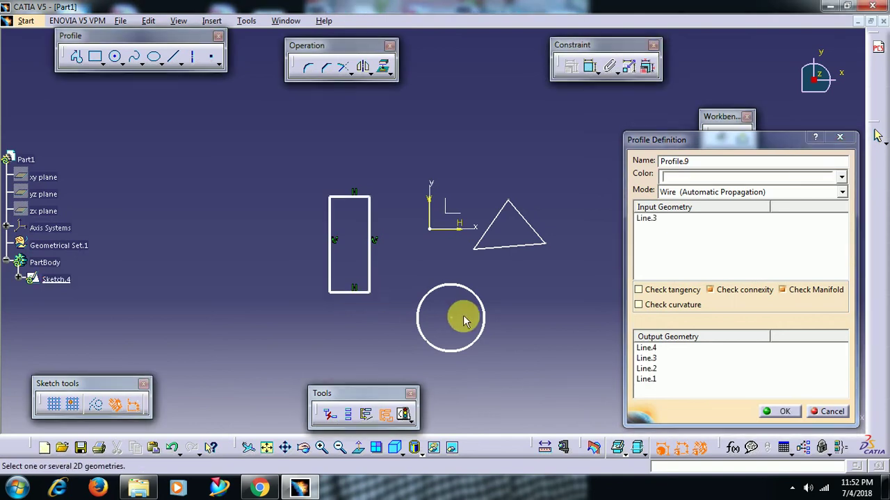
pyautogui.click(784, 411)
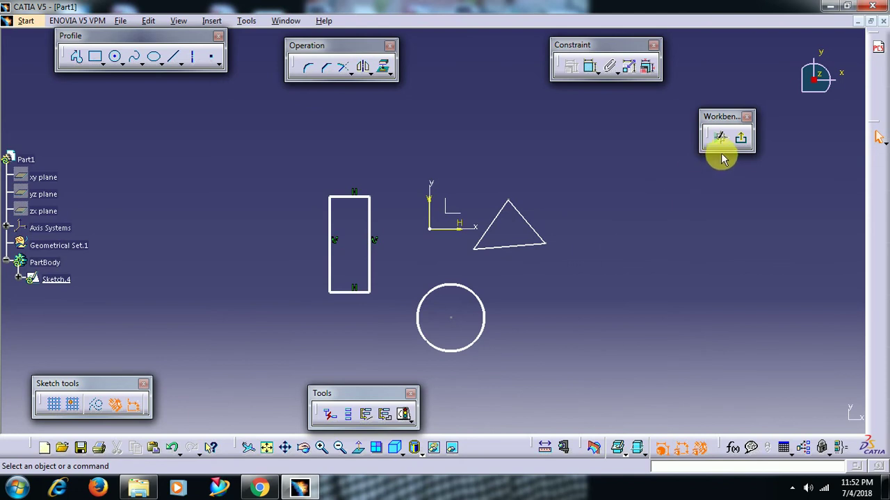
pyautogui.click(740, 138)
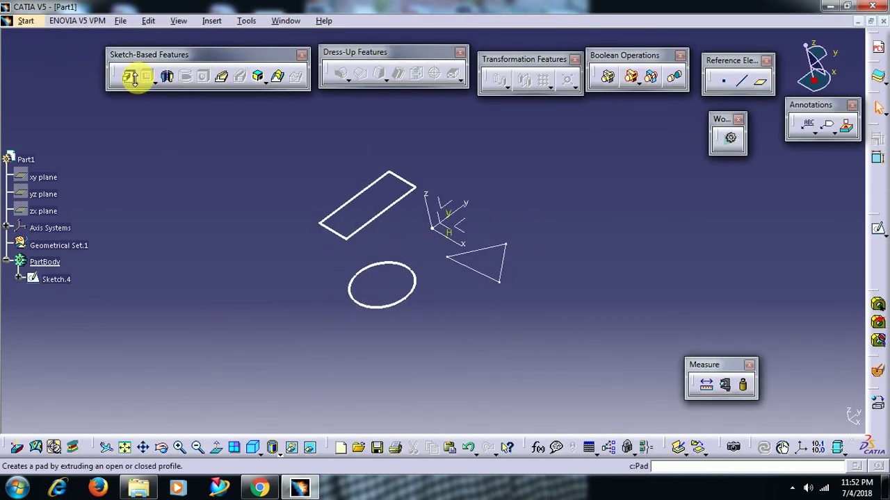
# Pad the circle output 30 mm into a cylinder, Pad.7.
pyautogui.click(128, 76)
pyautogui.click(364, 268)
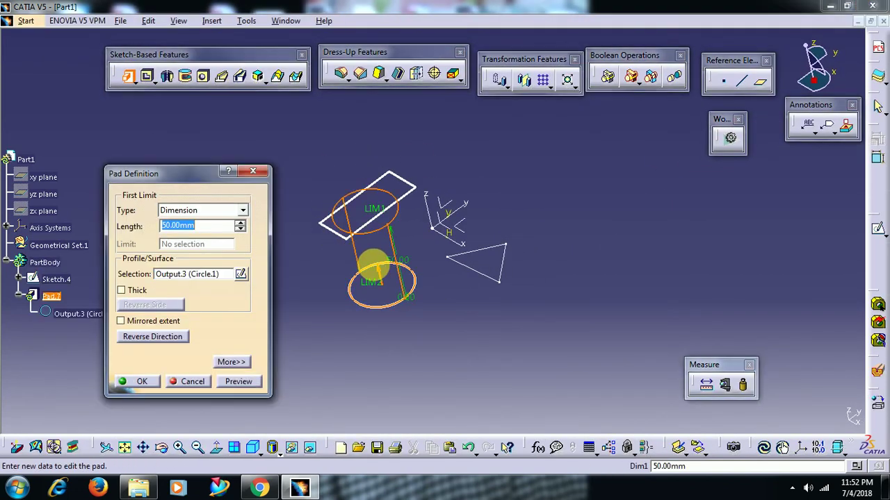
pyautogui.moveTo(381, 271); pyautogui.dragTo(373, 267)
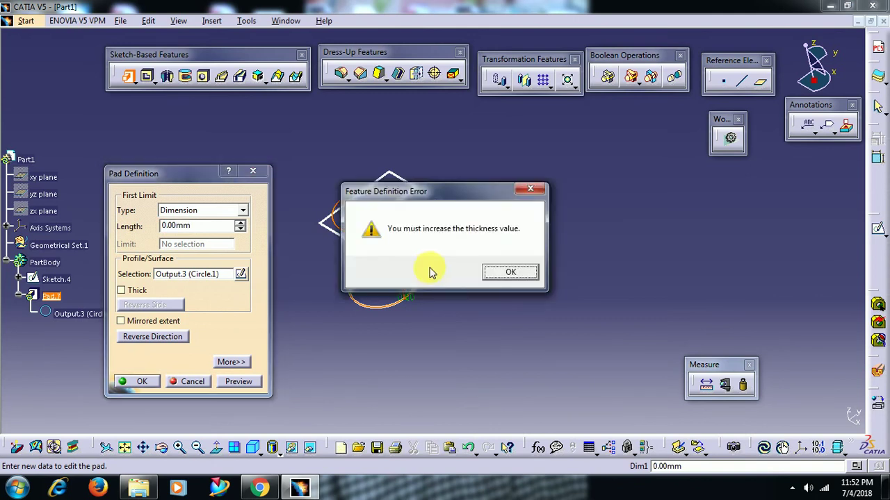
pyautogui.click(501, 273)
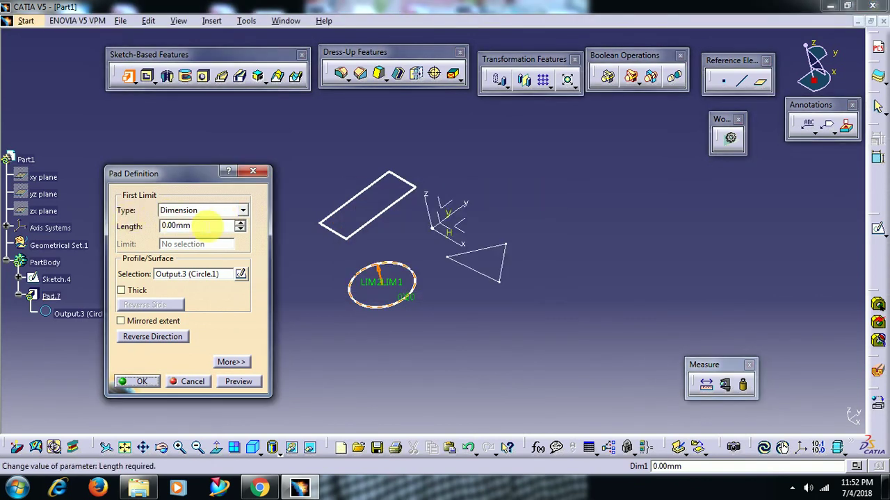
pyautogui.moveTo(208, 225); pyautogui.dragTo(139, 230)
pyautogui.write('30')
pyautogui.press('Return')
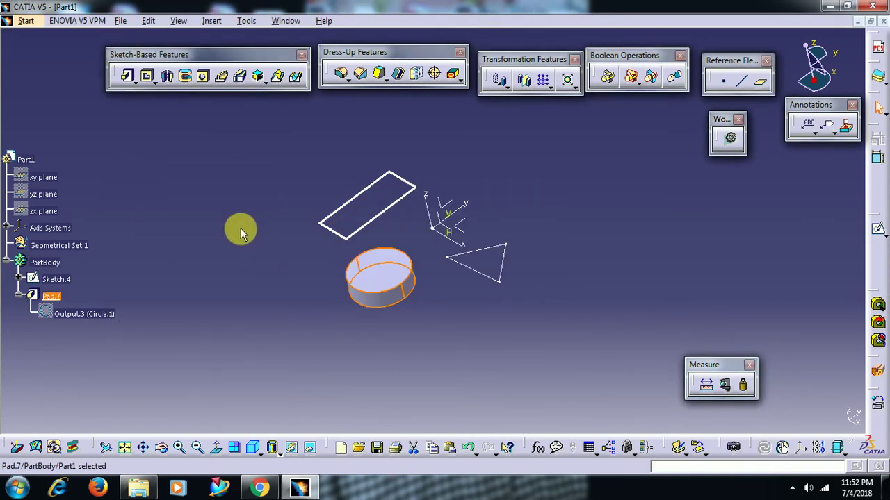
# Pad the rectangle profile Profile.9 into a 10 mm box, Pad.8.
pyautogui.click(127, 75)
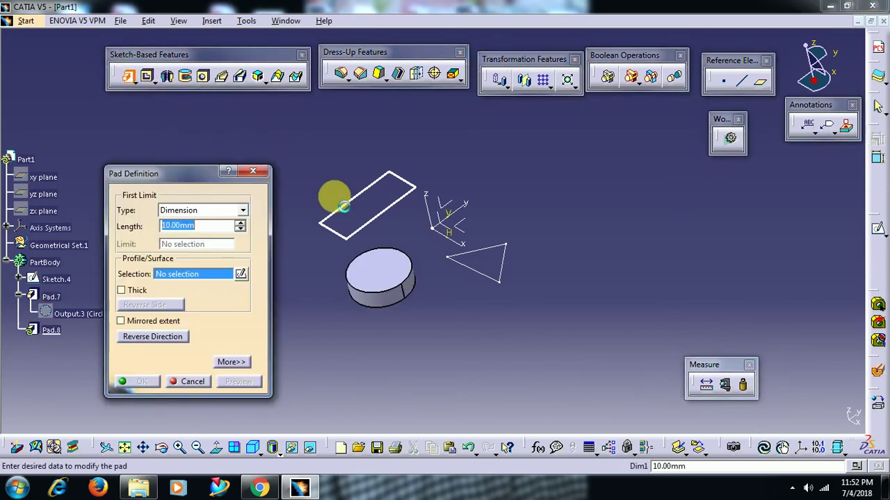
pyautogui.click(344, 211)
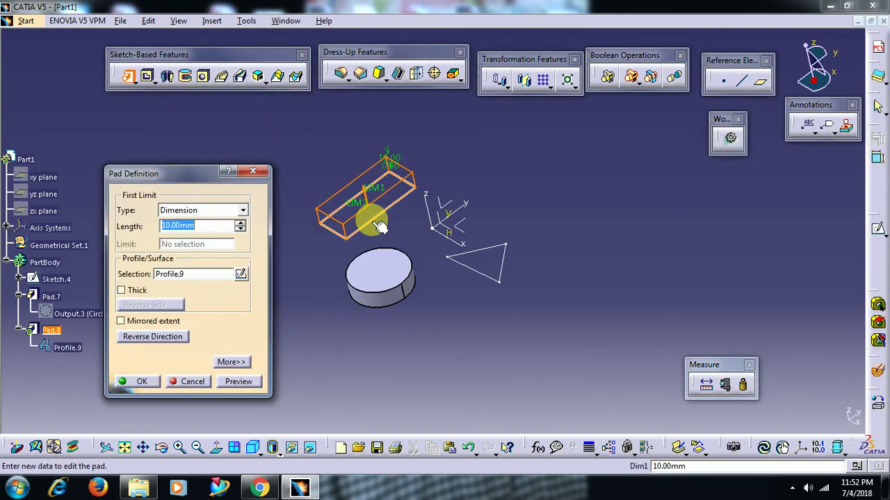
pyautogui.write('30')
pyautogui.press('Return')
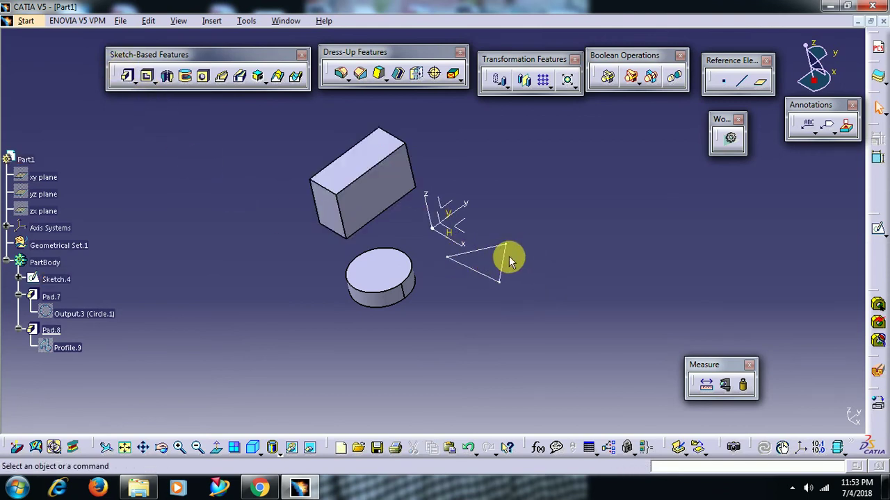
# Pad the triangle 30 mm into prism Pad.9 and orbit to inspect the solids.
pyautogui.click(127, 76)
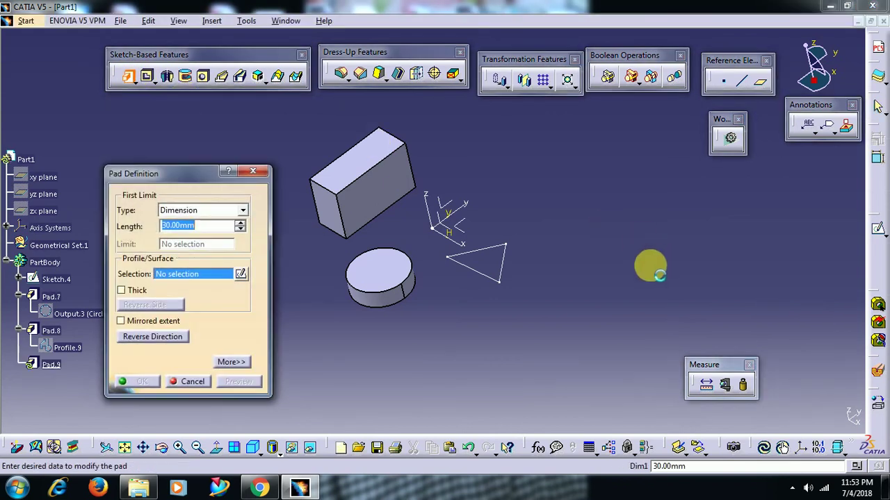
pyautogui.click(508, 253)
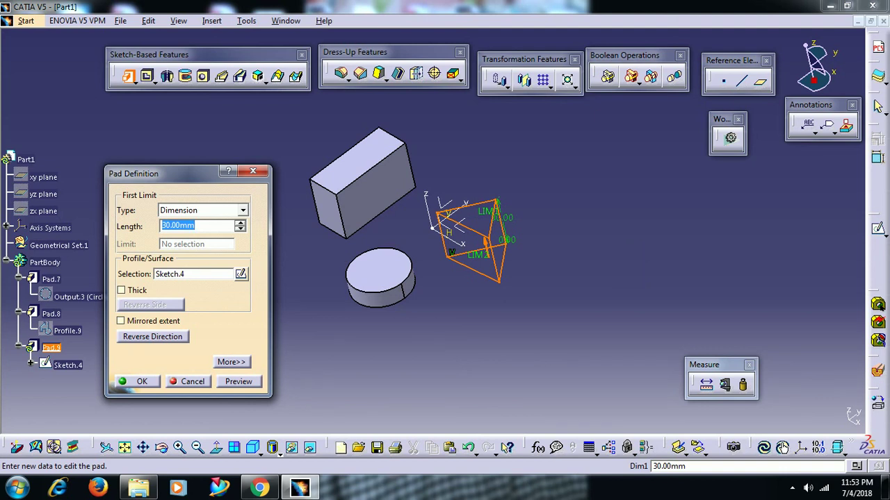
pyautogui.write('30')
pyautogui.press('Return')
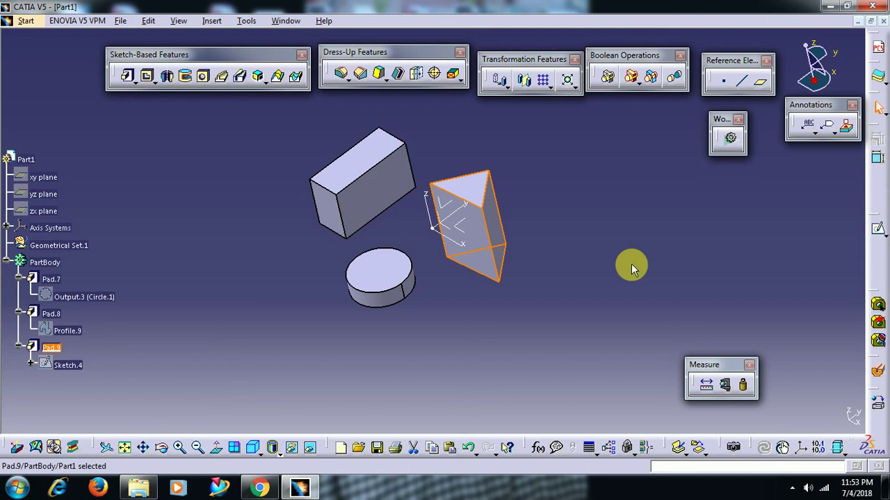
pyautogui.moveTo(520, 278)
pyautogui.mouseDown(button='middle')
pyautogui.moveTo(544, 221)
pyautogui.moveTo(566, 255)
pyautogui.moveTo(438, 312)
pyautogui.moveTo(468, 278)
pyautogui.moveTo(581, 272)
pyautogui.moveTo(582, 218)
pyautogui.mouseUp(button='middle')
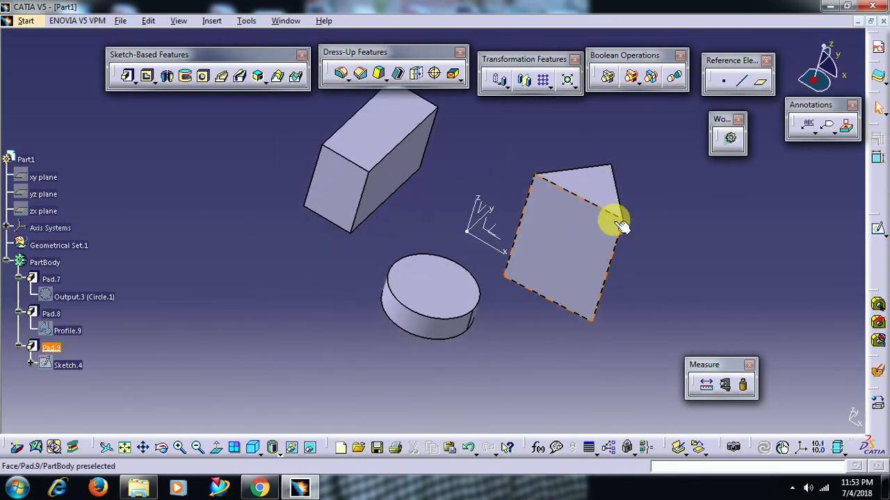